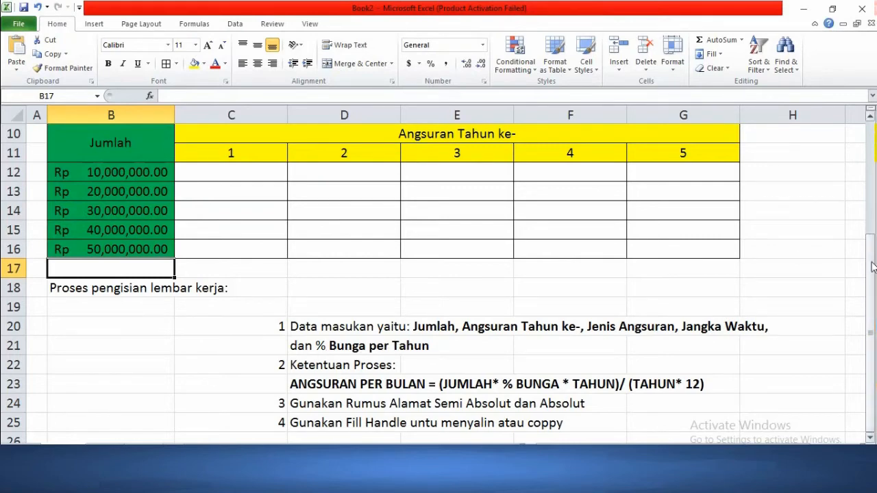
- Enter the monthly instalment formula =($B12+($B12*$D$8*C$11))/(C$11*12) in cell C12
left_click_drag(871, 262, 858, 150)
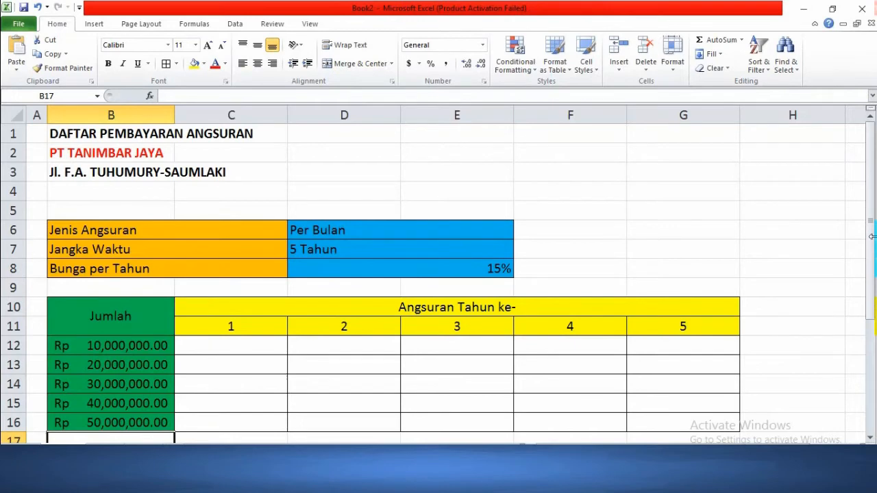
left_click_drag(871, 220, 871, 234)
left_click_drag(875, 300, 875, 342)
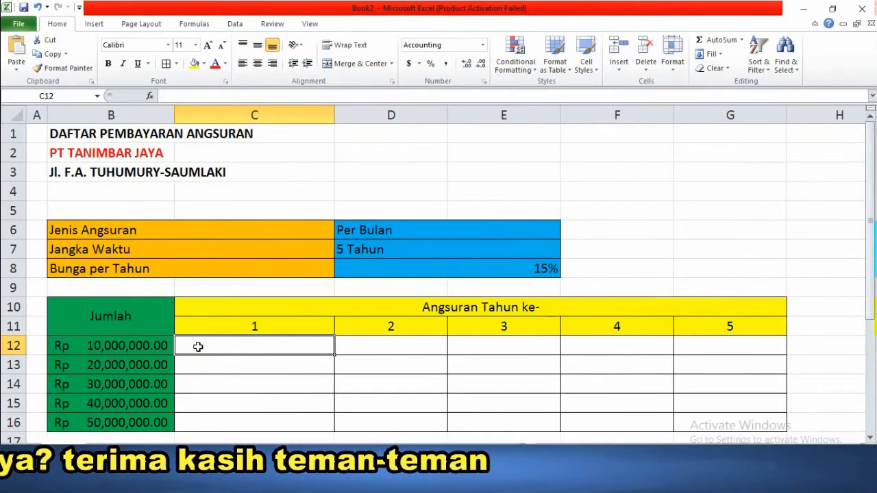
type("=")
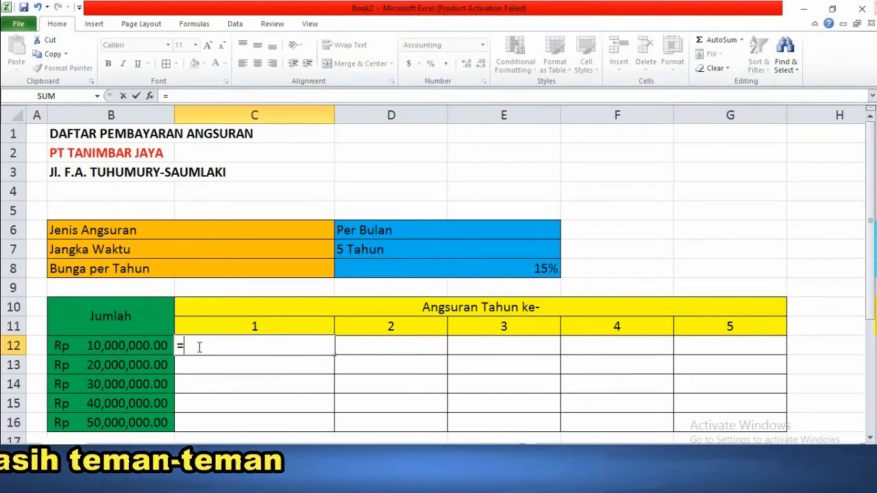
type("($")
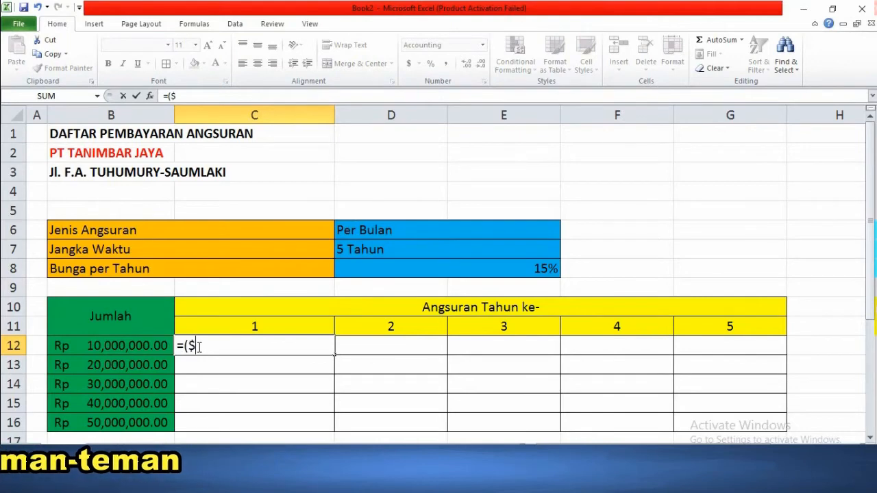
type("B")
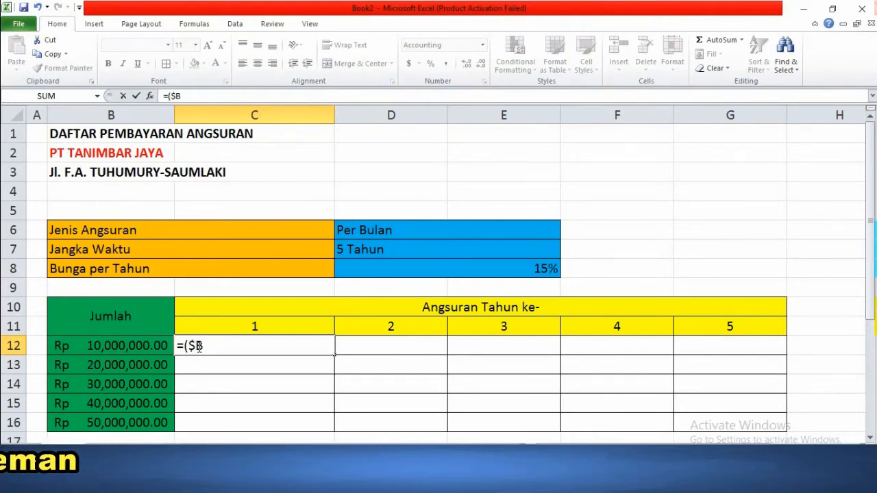
type("12")
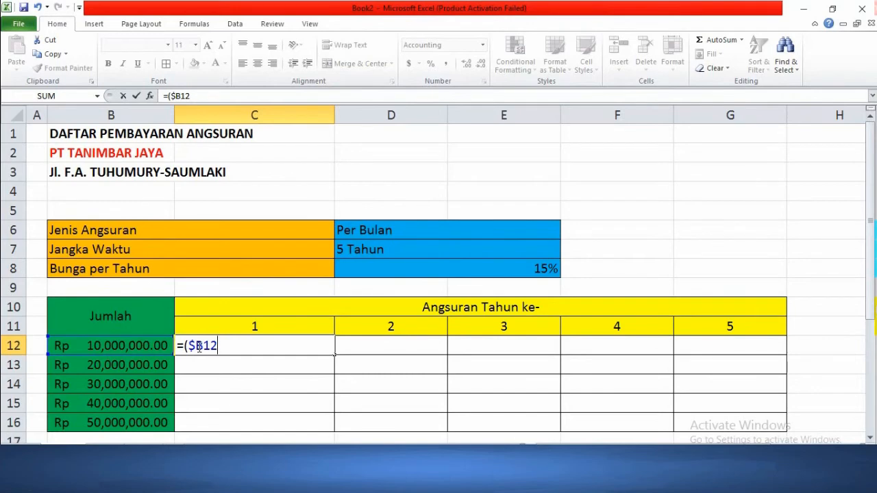
type("+(")
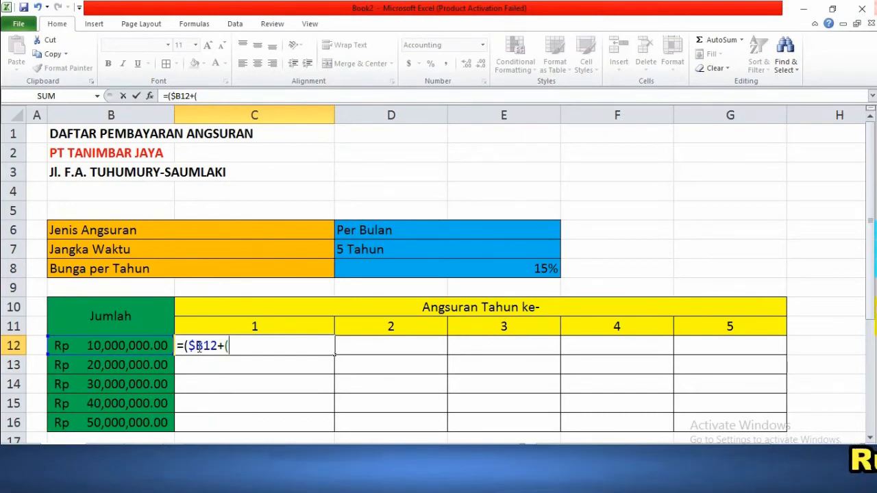
type("$B12")
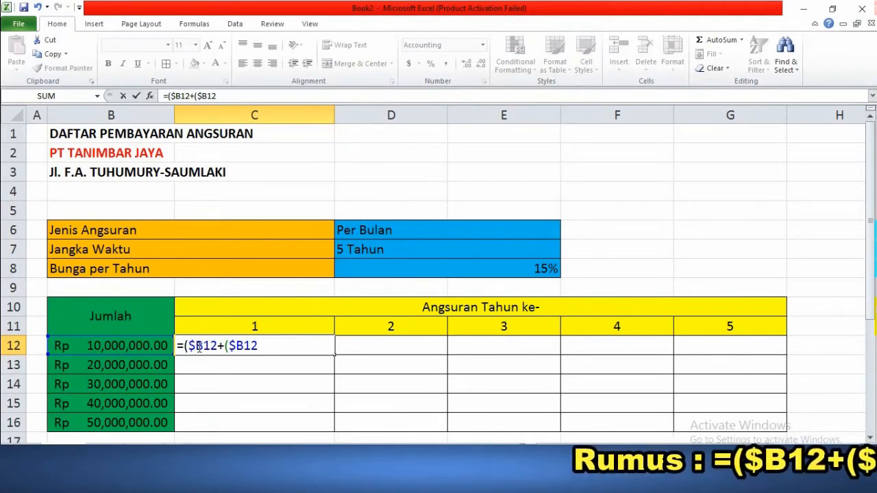
type("*")
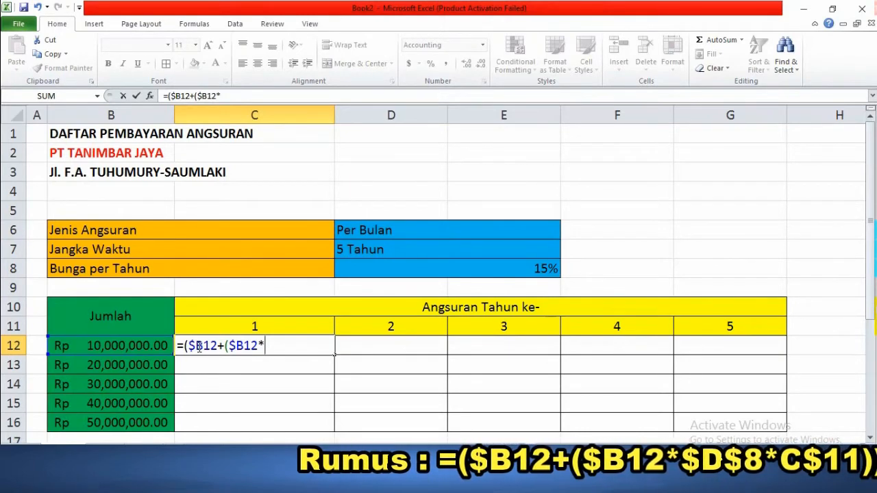
type("$")
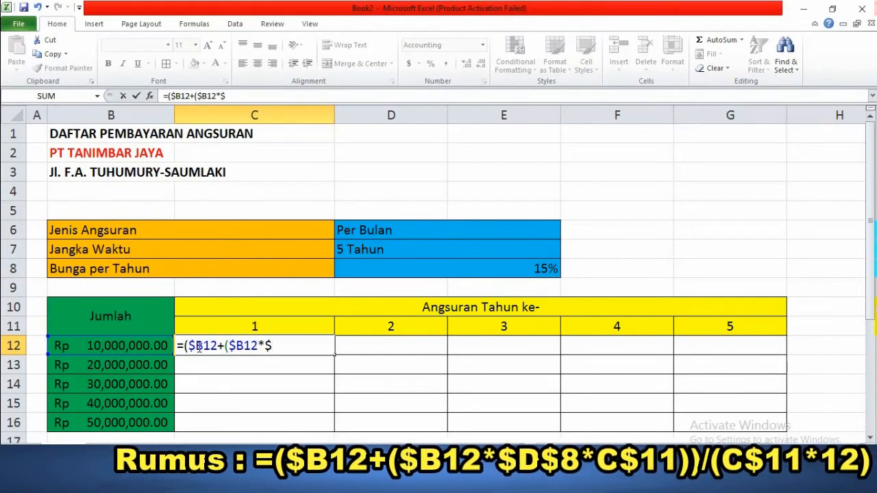
type("D")
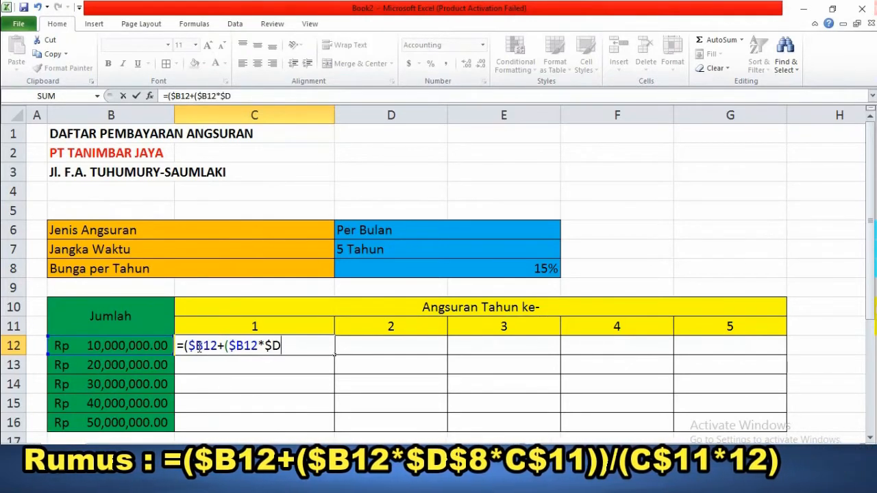
type("$")
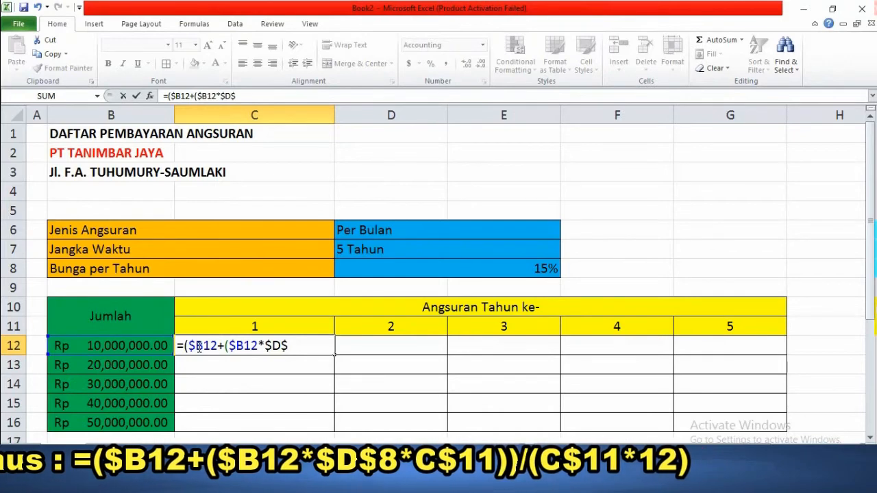
type("8")
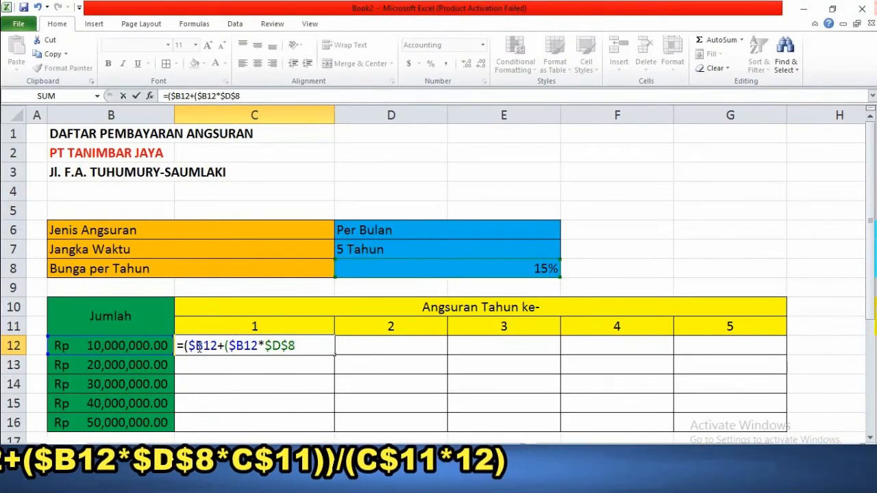
type("*")
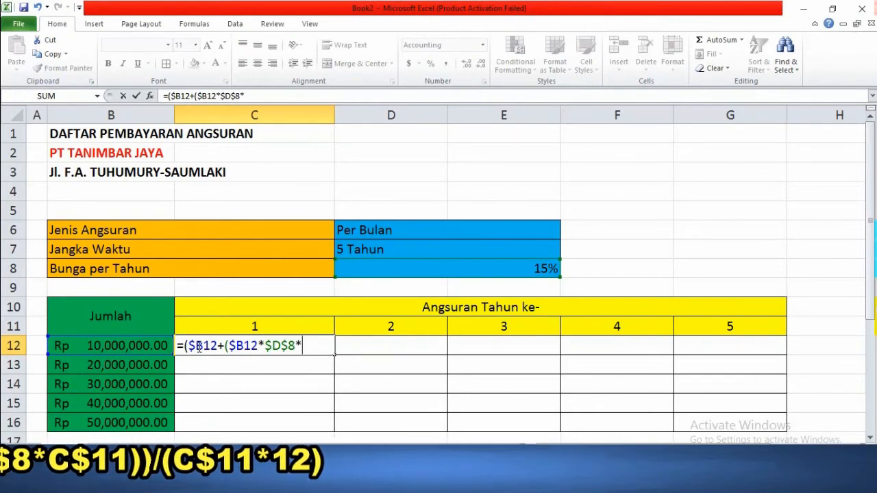
type("C")
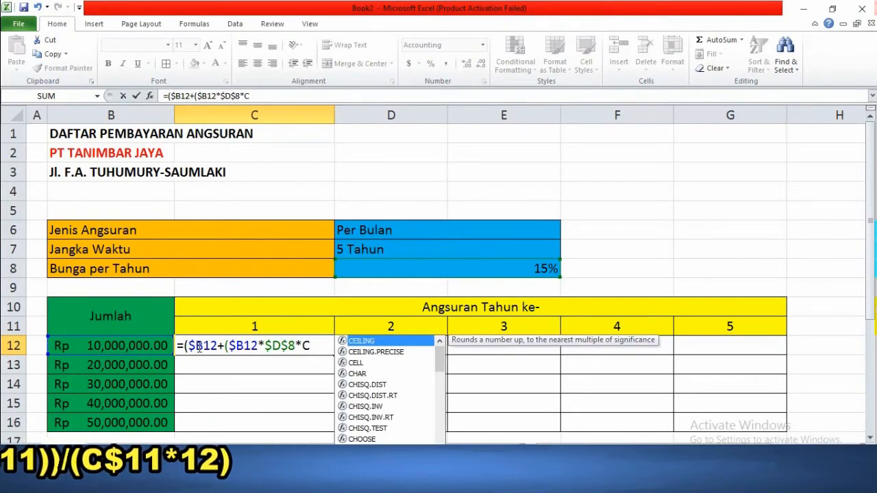
type("$11")
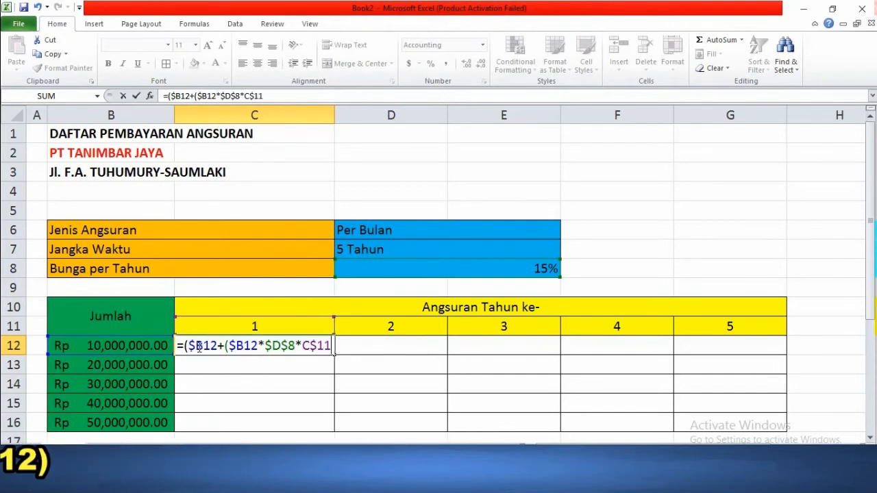
type("))")
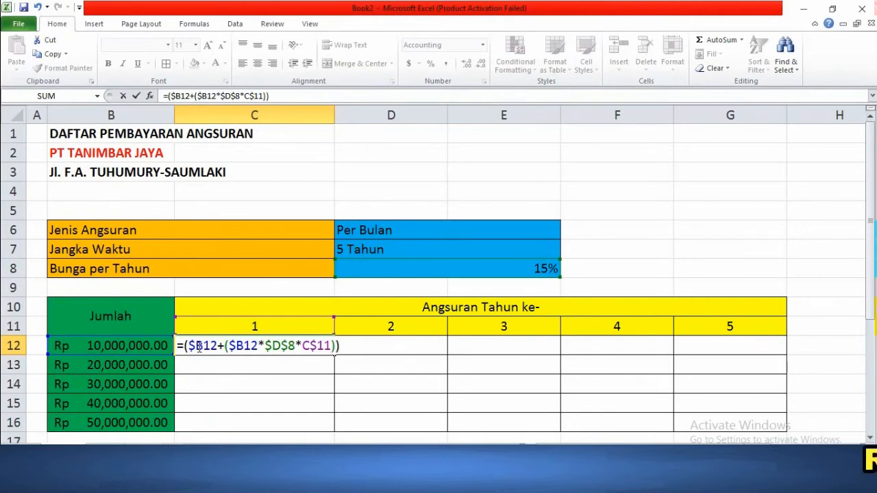
type("/")
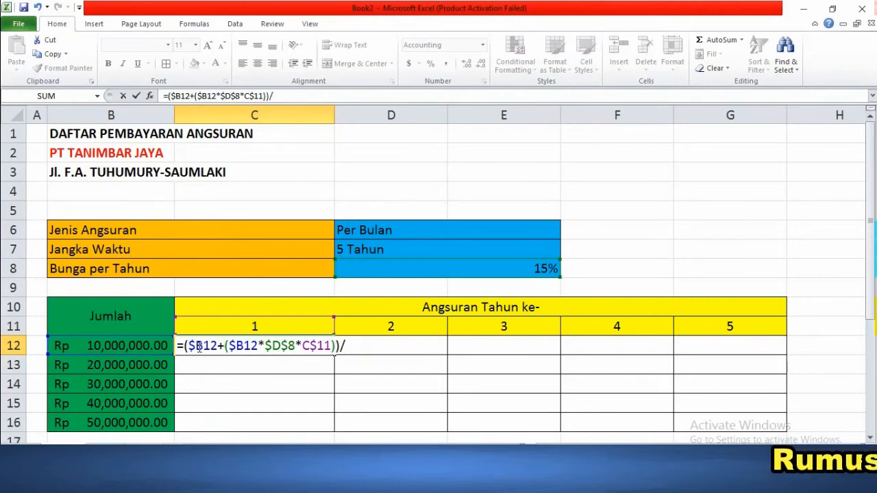
type("(")
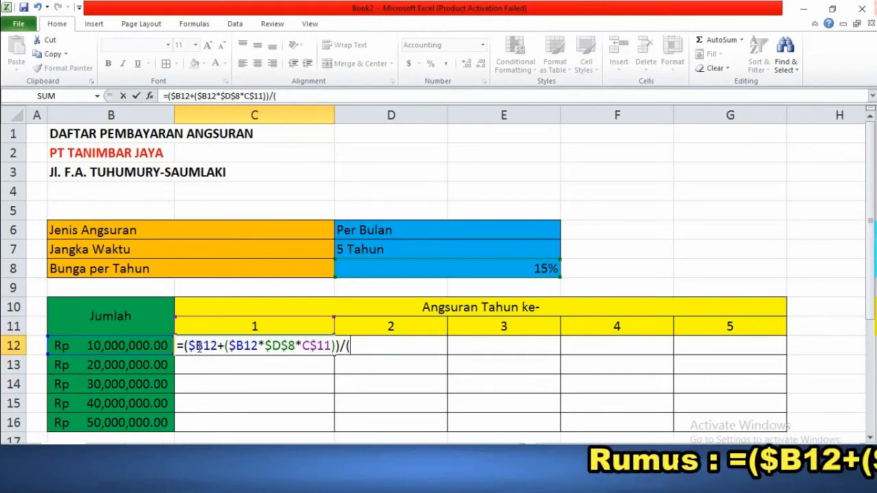
type("C")
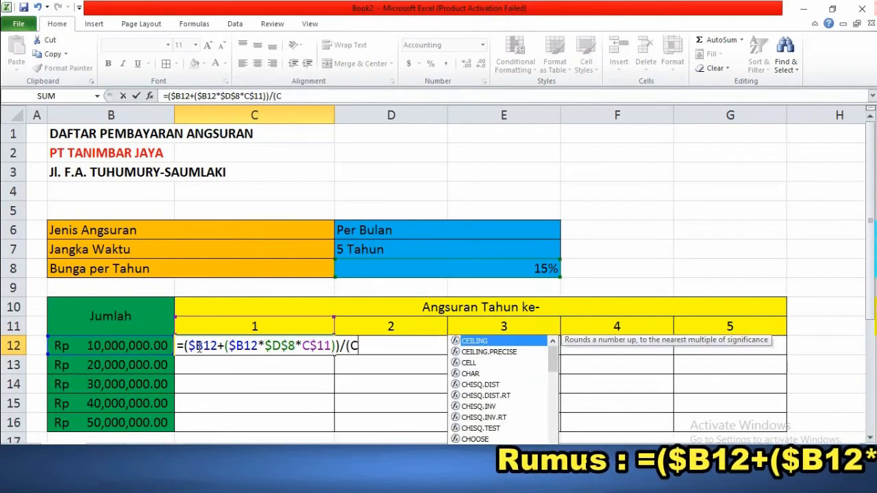
type("$")
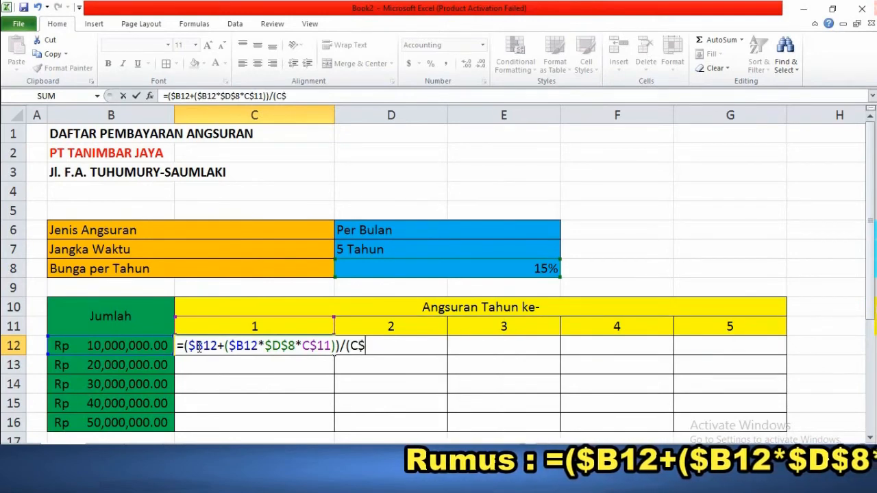
type("11")
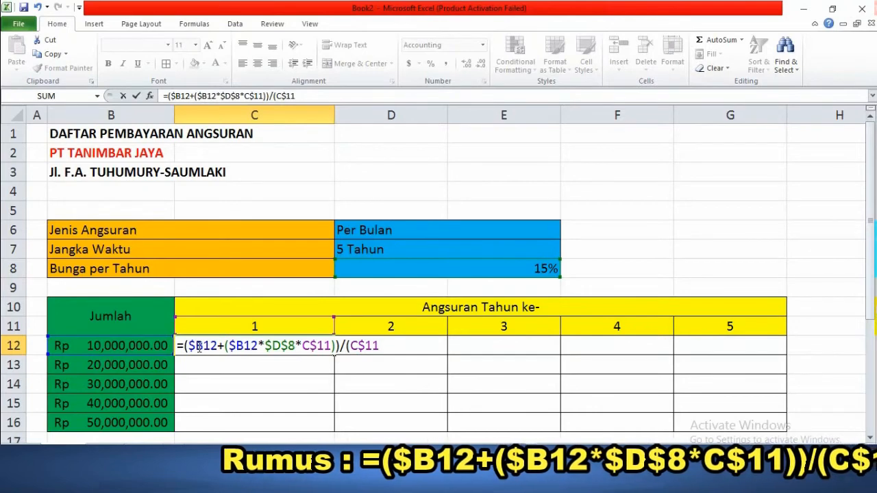
type("*12")
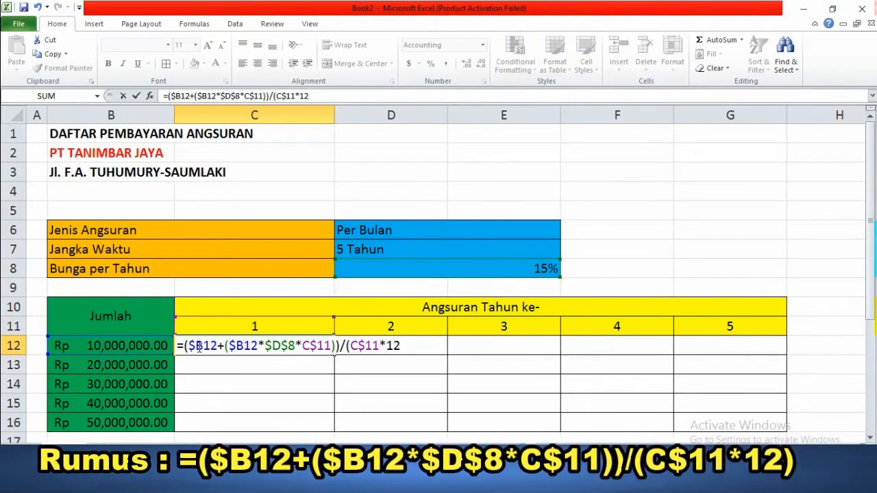
type(")")
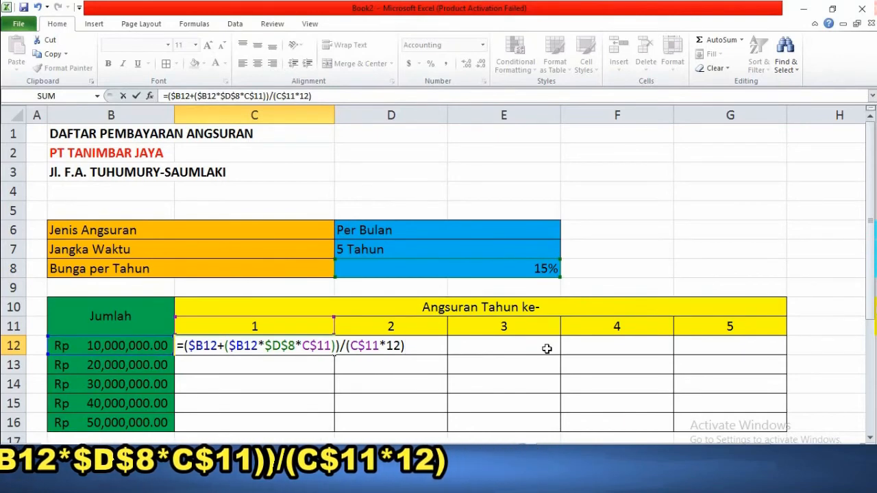
key("Return")
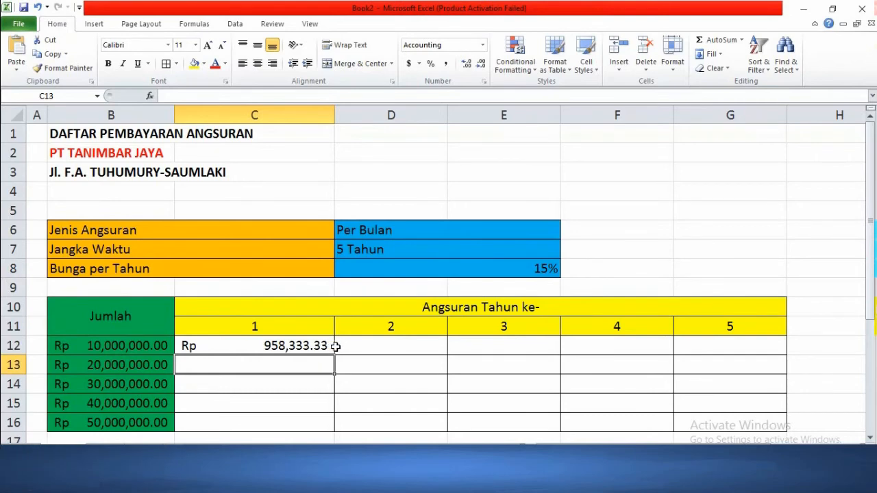
- Fill the formula from C12 down to C16 and across to column G, covering all loan amounts and years 1 to 5
left_click(204, 346)
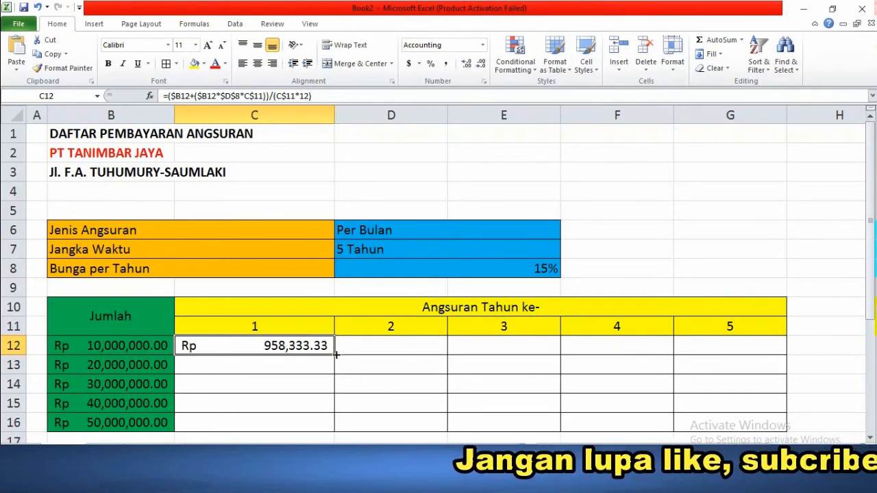
left_click_drag(337, 354, 331, 425)
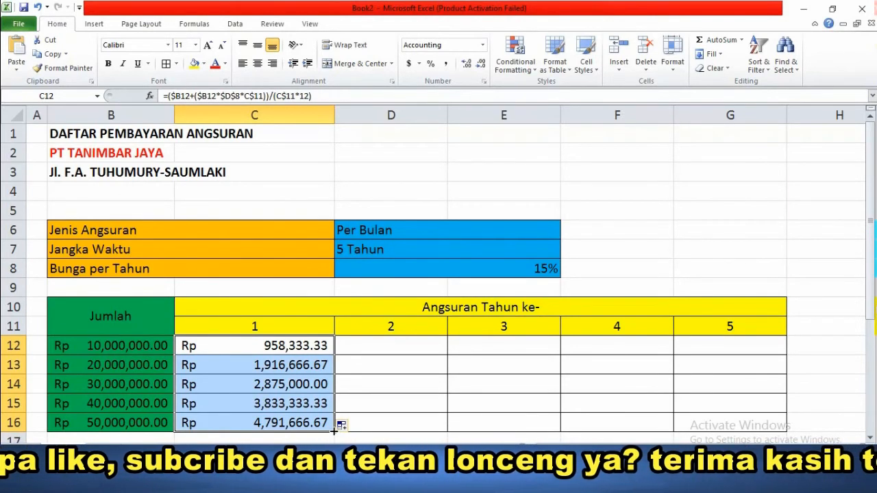
left_click_drag(334, 431, 751, 423)
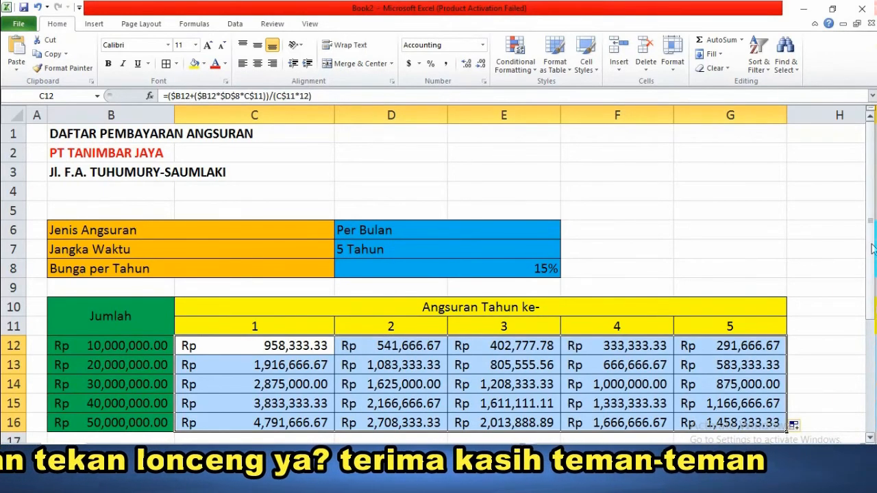
- Review the instalment table and inspect the cell references in the C12 formula without changing it
left_click_drag(873, 248, 872, 252)
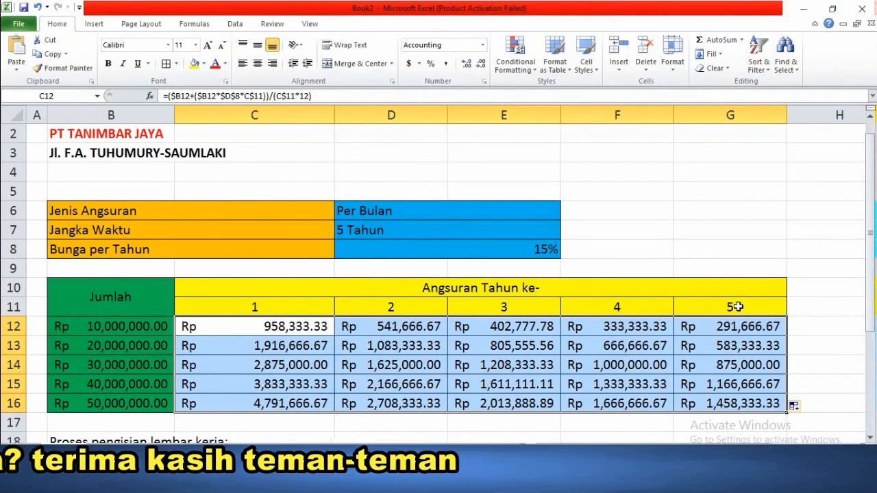
left_click(150, 326)
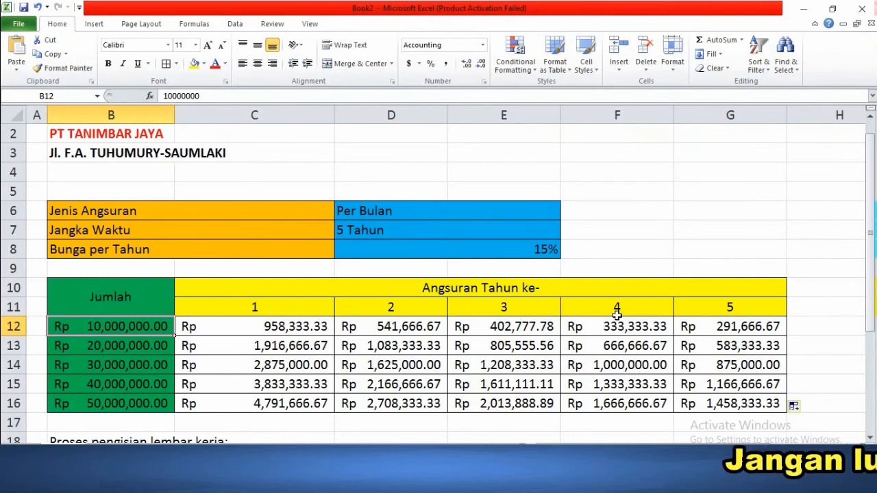
double_click(255, 327)
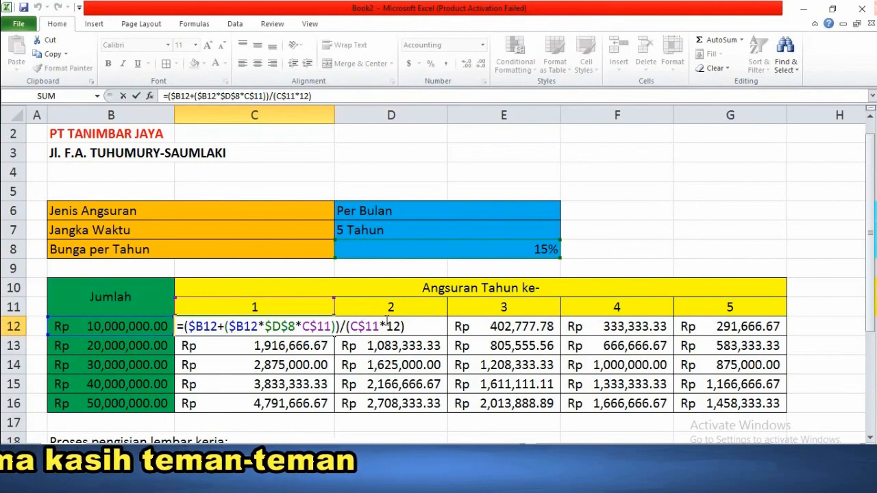
key("Return")
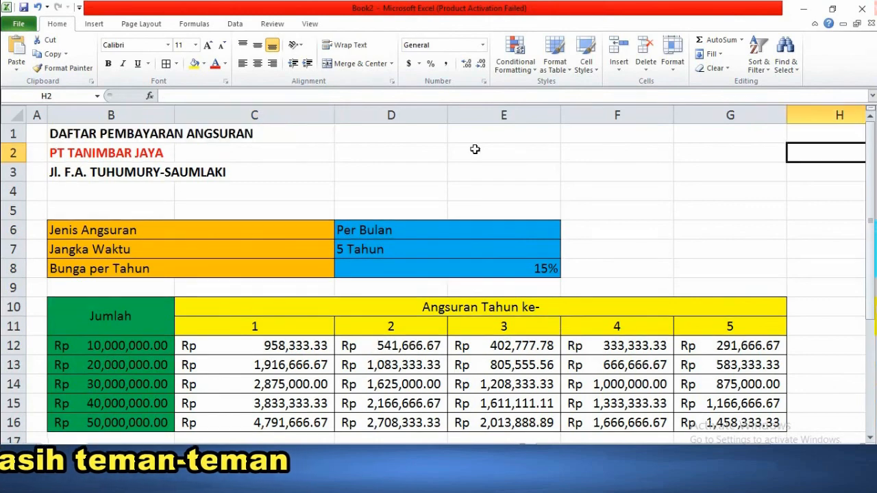